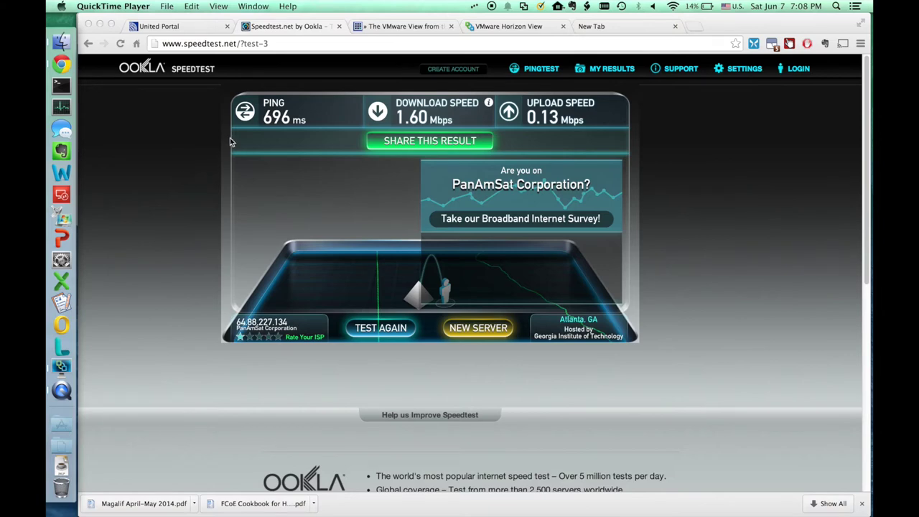
Glance at the United Wi-Fi portal, then rerun Speedtest: 851 ms ping, 2.82 down, 0.22 up
click(201, 22)
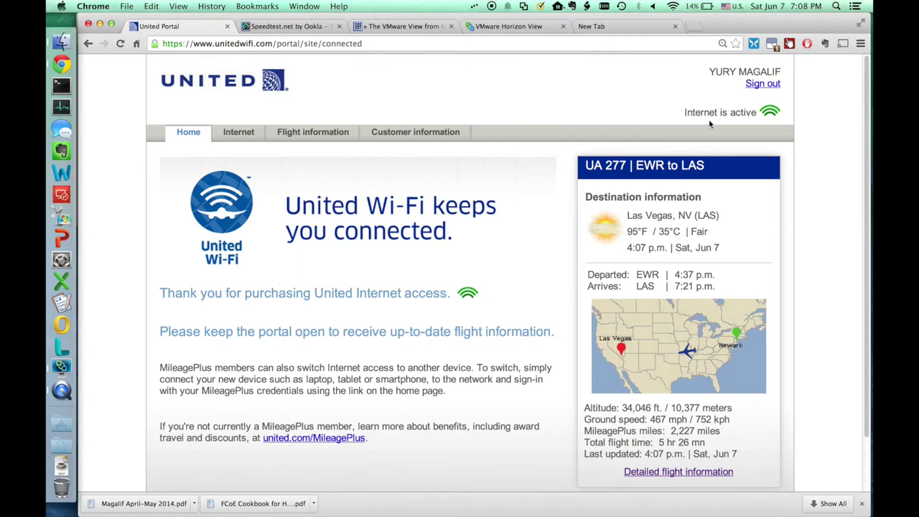
click(312, 31)
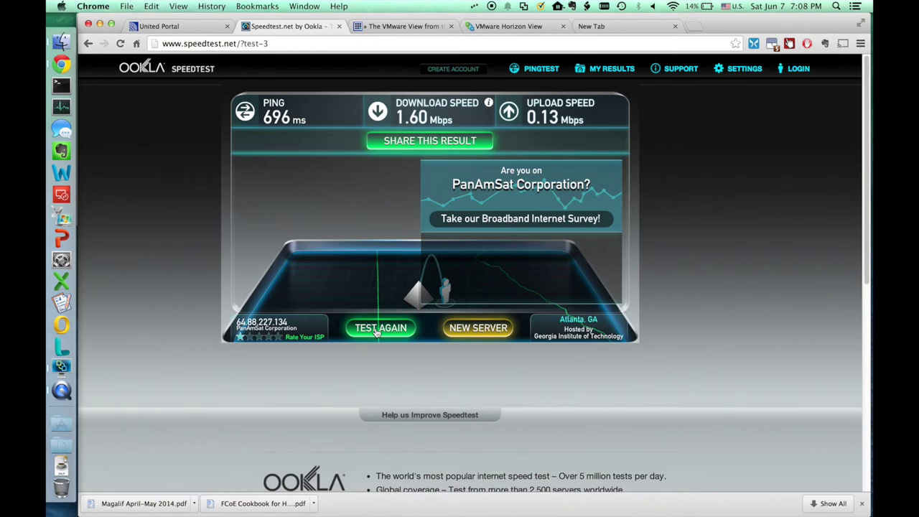
click(379, 329)
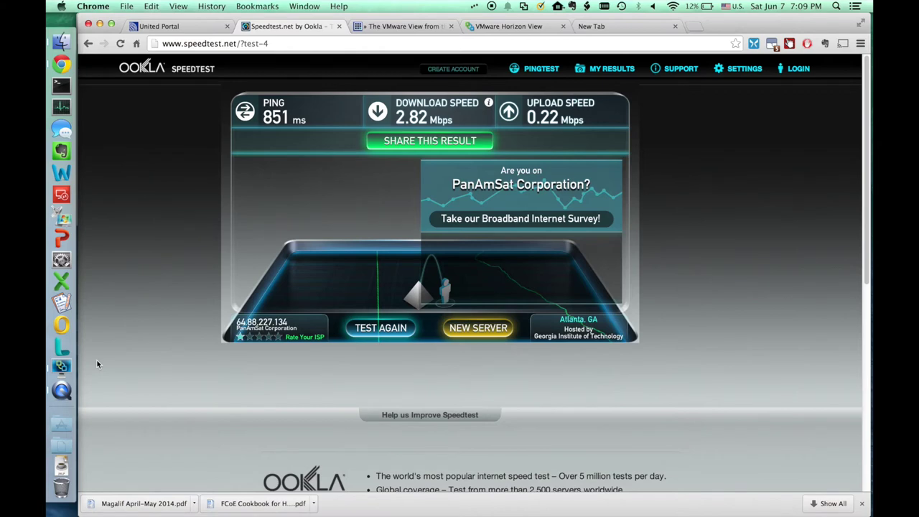
Bring the Horizon View Client forward and connect to the view.cdidemovdi.com server
click(71, 366)
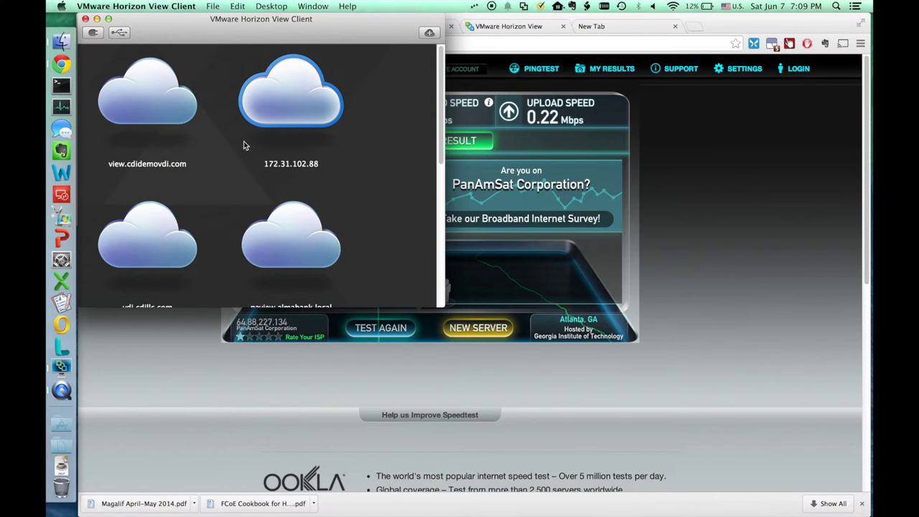
double_click(170, 104)
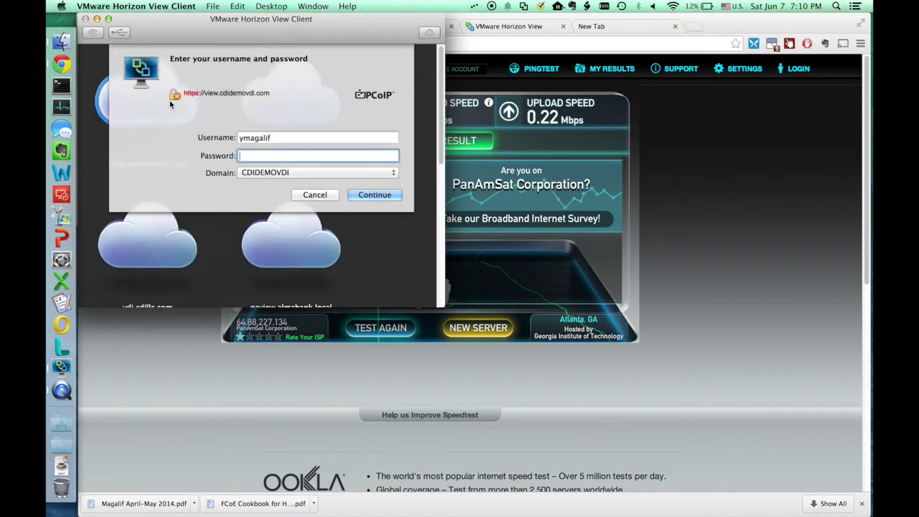
Enter the account password to log in and launch the Apex2800 Enabled Pool desktop
text(••••••••••••)
key(Return)
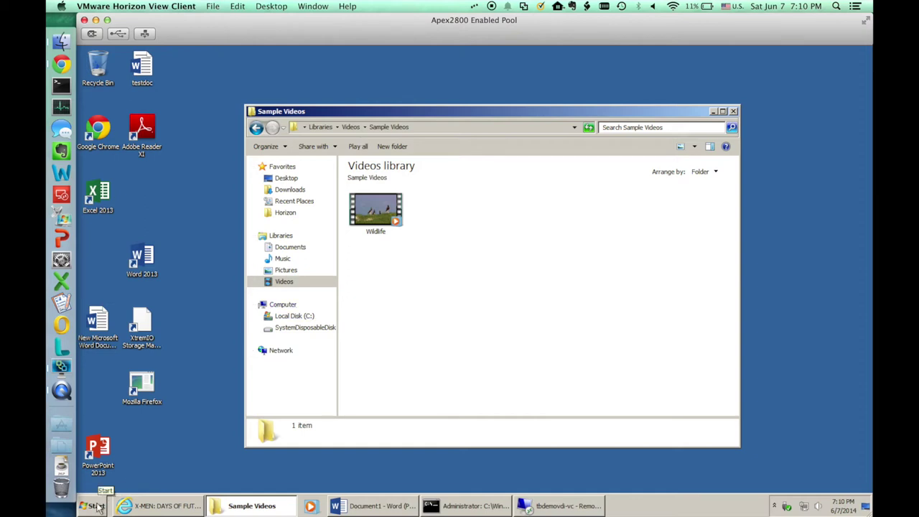
click(93, 507)
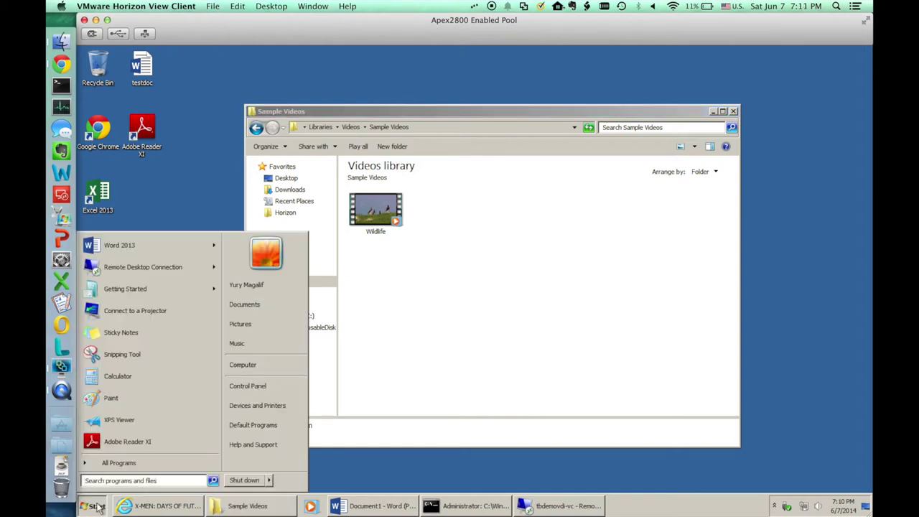
Toggle the remote Start menu, then bring Document1 - Word forward and select its first line
click(98, 507)
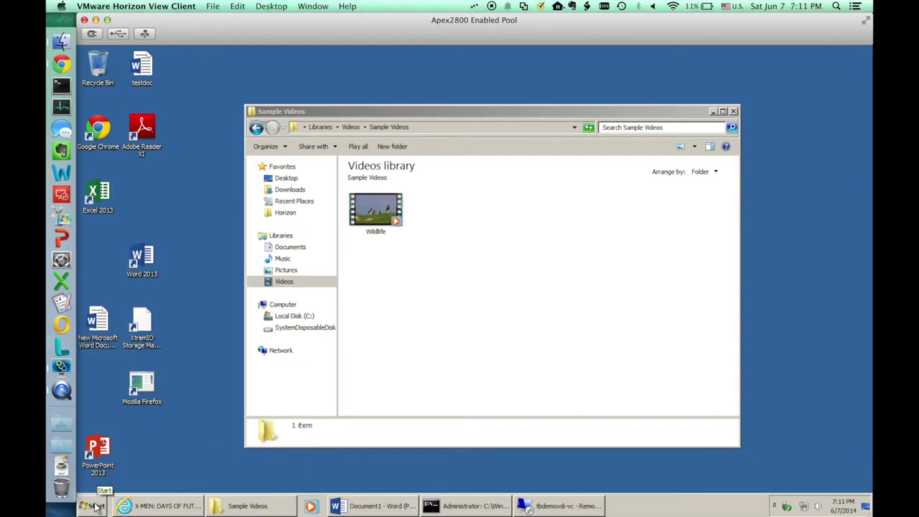
click(95, 507)
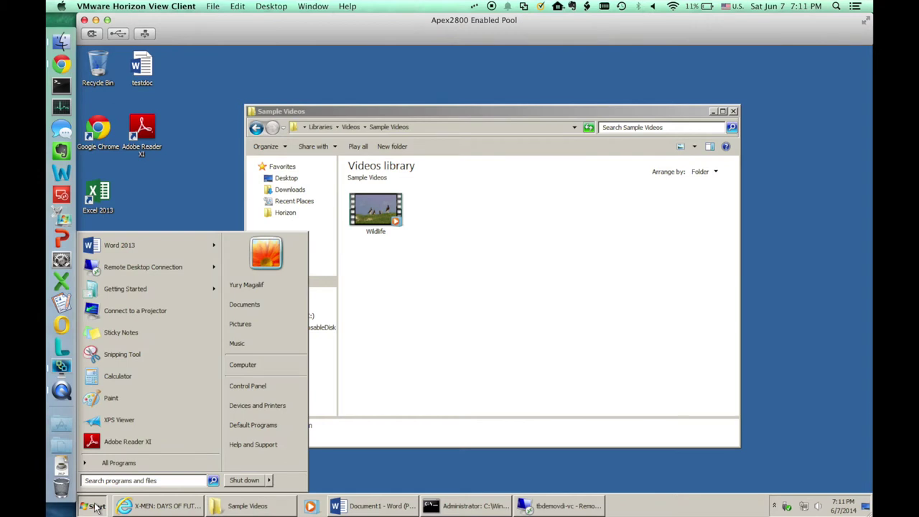
click(351, 507)
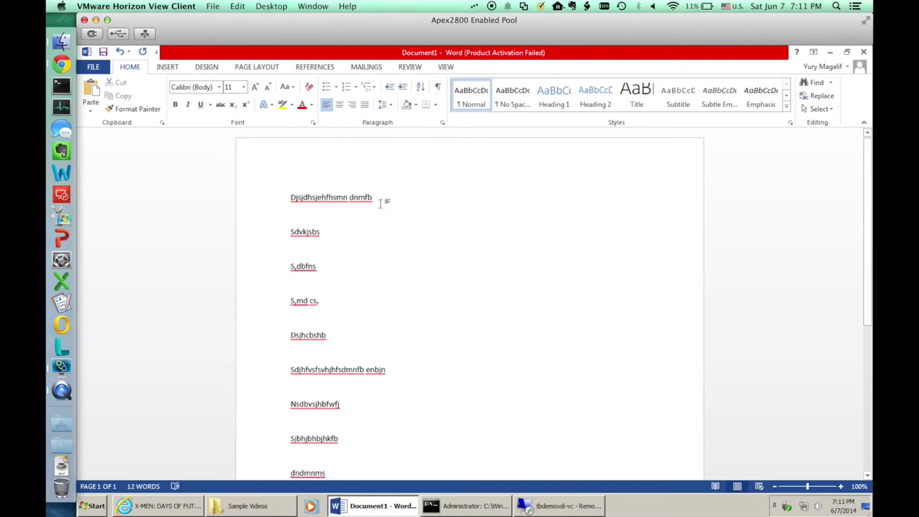
click(288, 197)
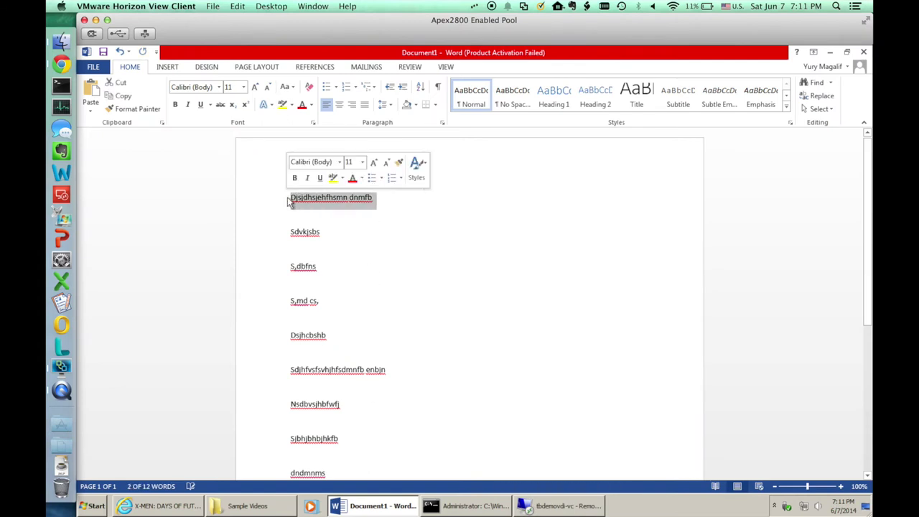
Type 'hello youtube citizens', then lines 'Hgj,mh,hkjnjkkbjkbjk' and 'testing' beneath it
text(he)
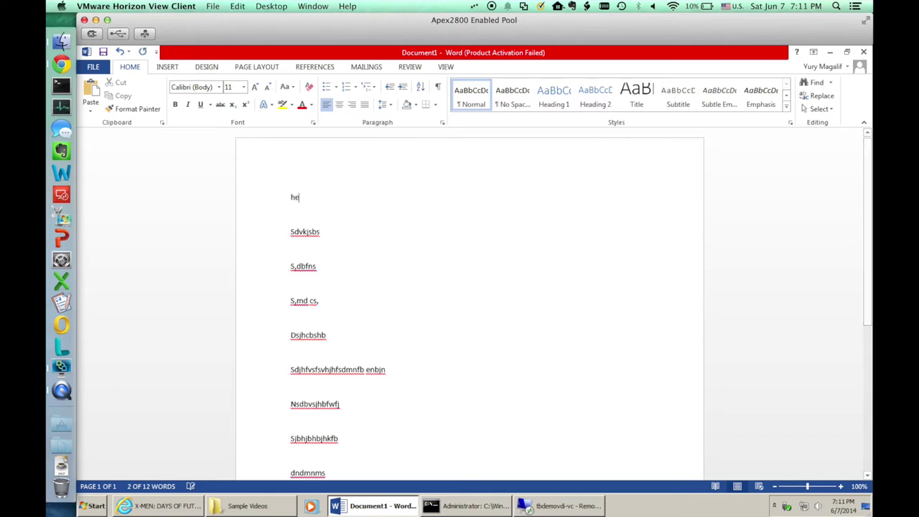
text(llo )
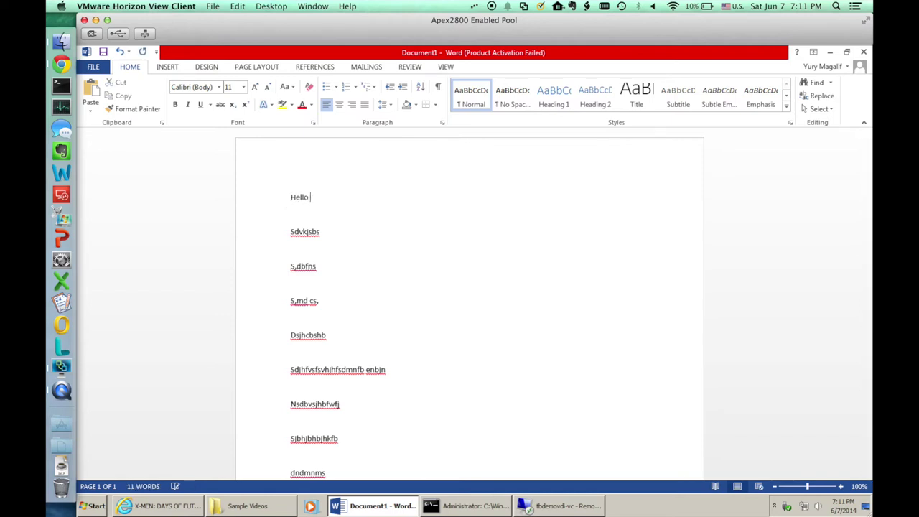
text(youtube citizens)
key(Return)
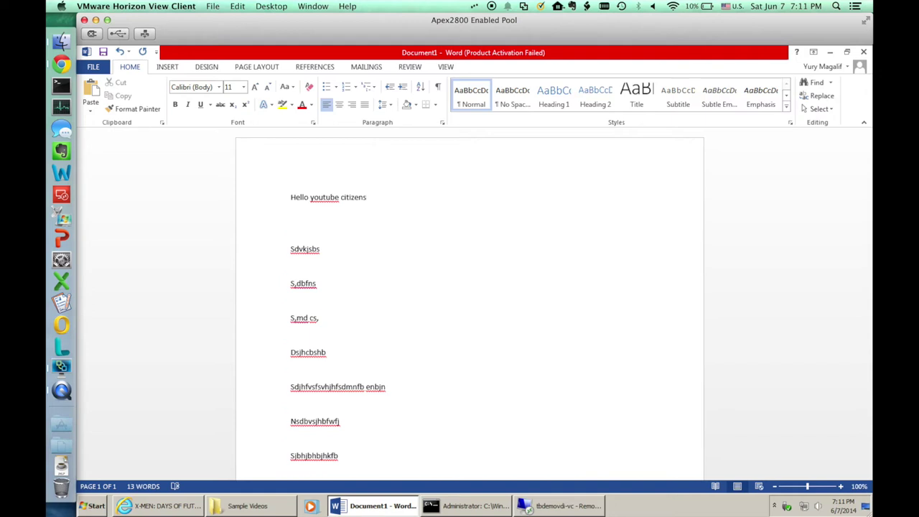
text(Hgj,mh,hkjnjkkbjkbjk)
key(Return)
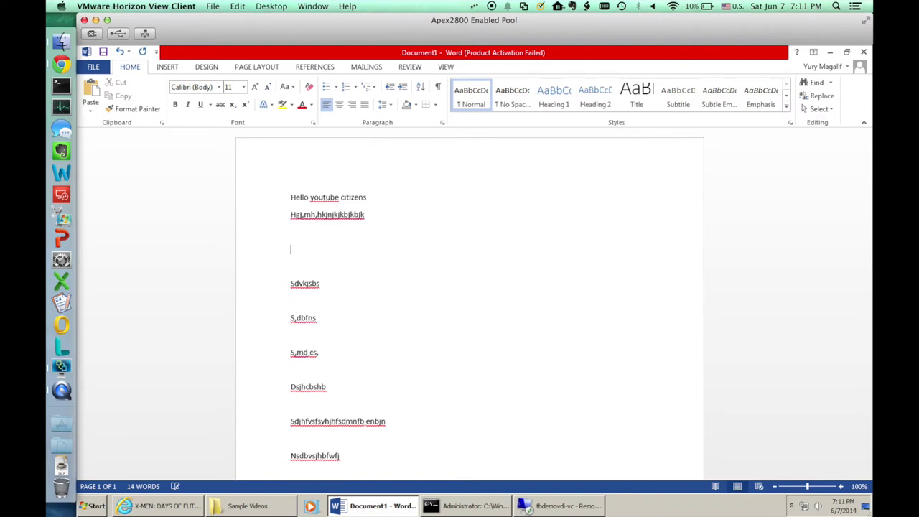
text(testing)
Minimize Word and bring the X-MEN Internet Explorer window forward
click(832, 52)
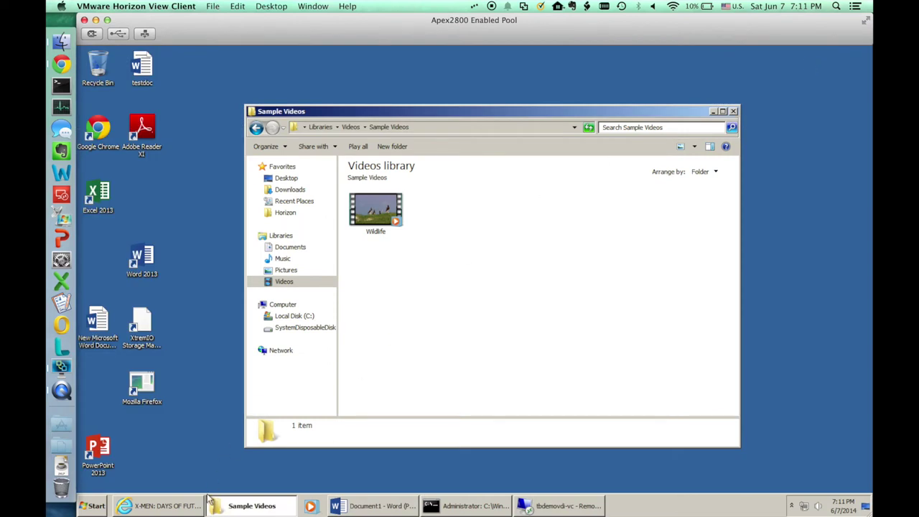
mouse_move(190, 503)
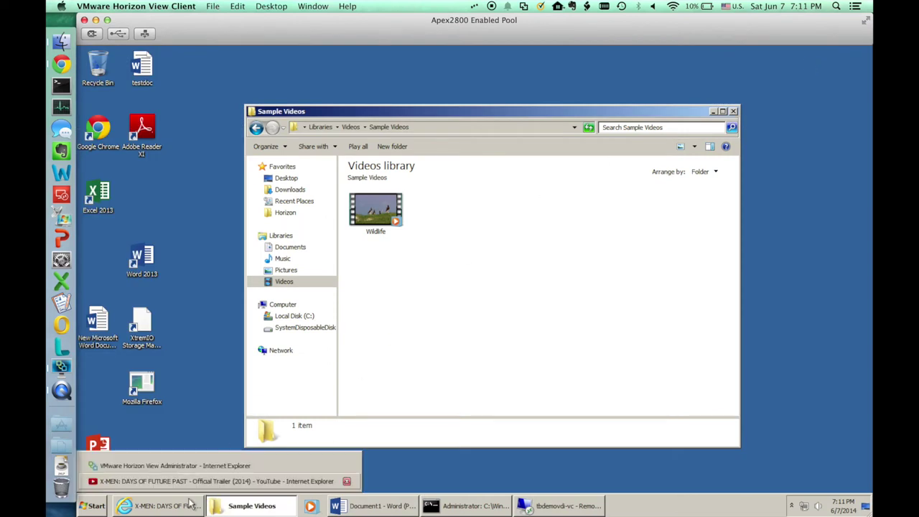
click(197, 482)
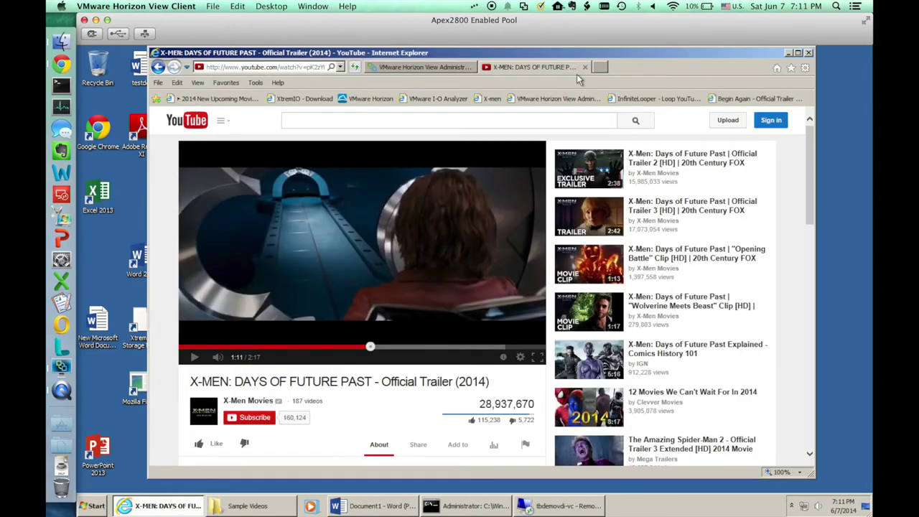
Search 'googo' in a new tab and open the Google home page from the results
click(601, 67)
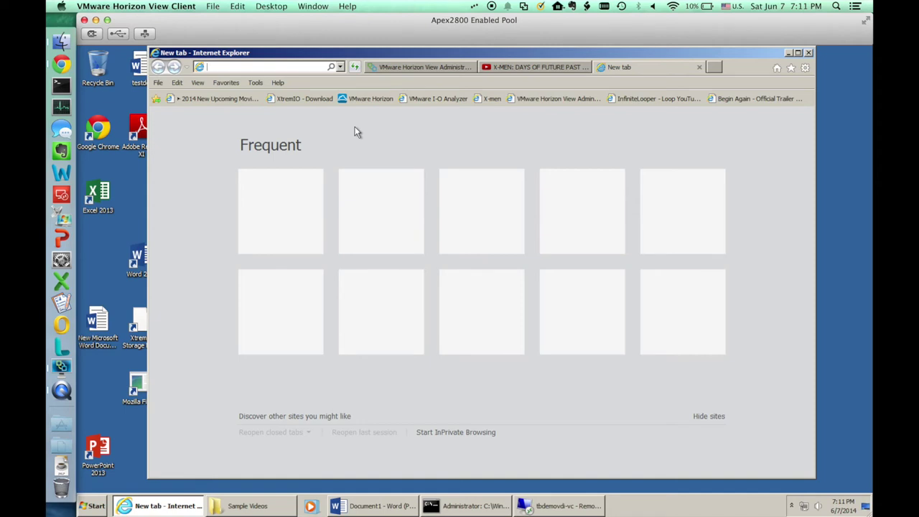
text(googo)
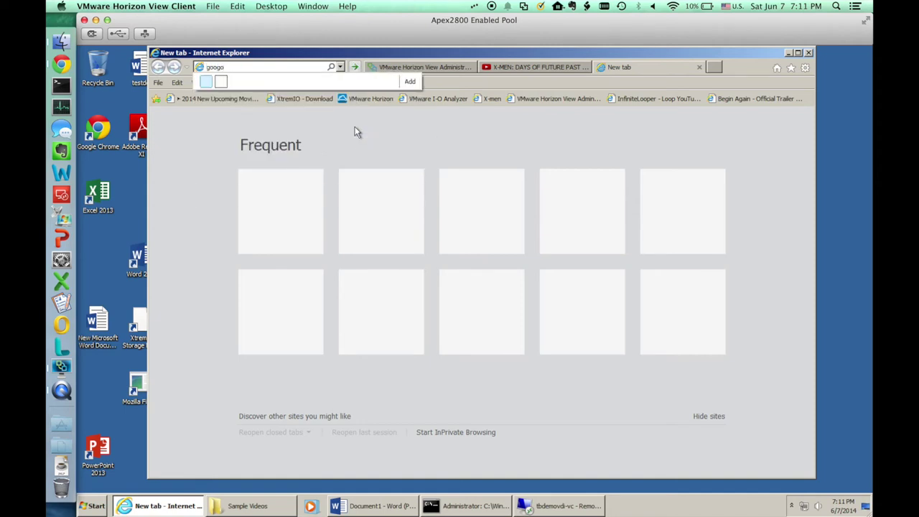
key(Return)
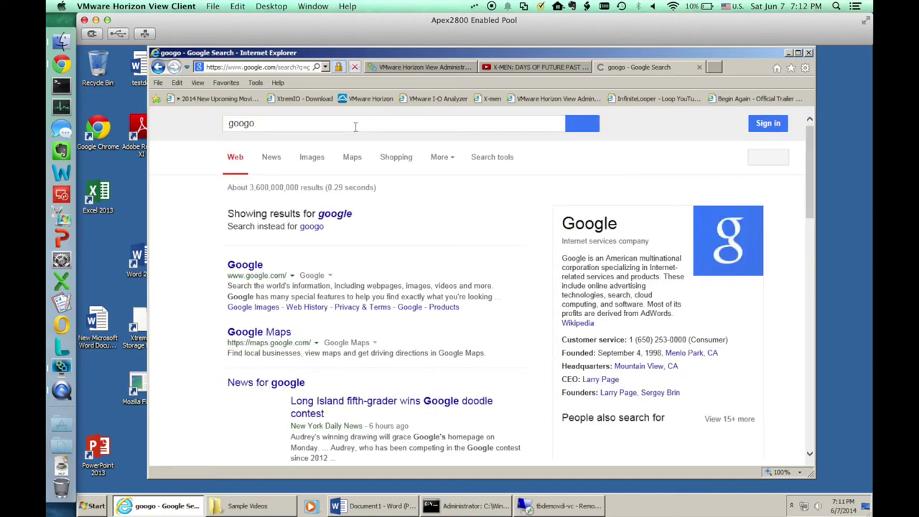
click(255, 265)
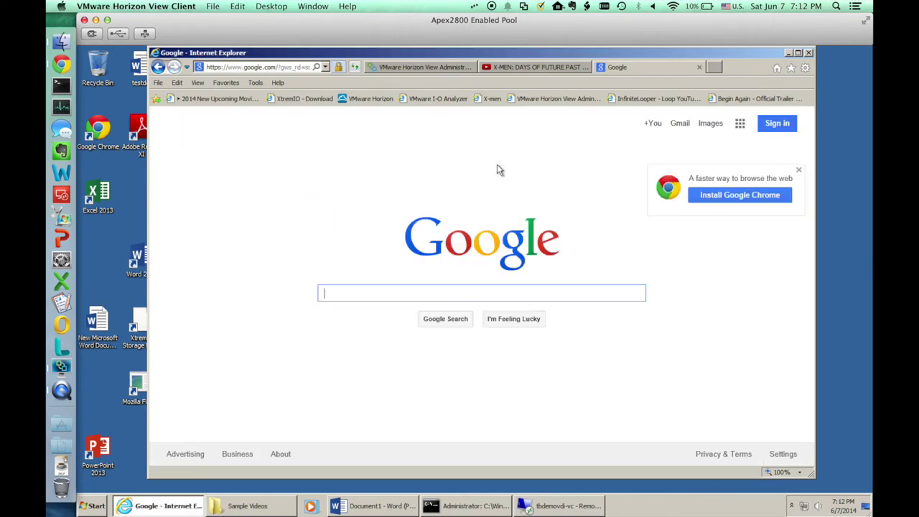
Open Google News from the Apps grid and read the LA Times California Chrome Triple Crown story
click(741, 125)
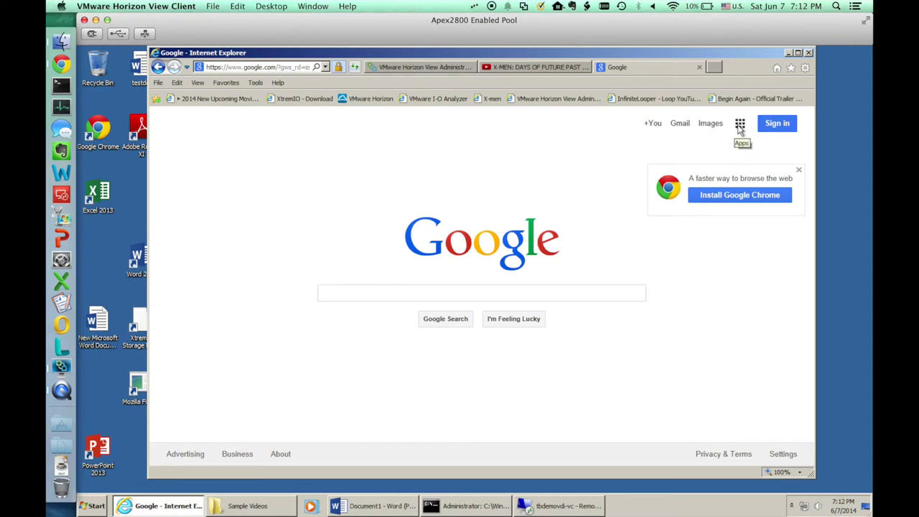
click(758, 303)
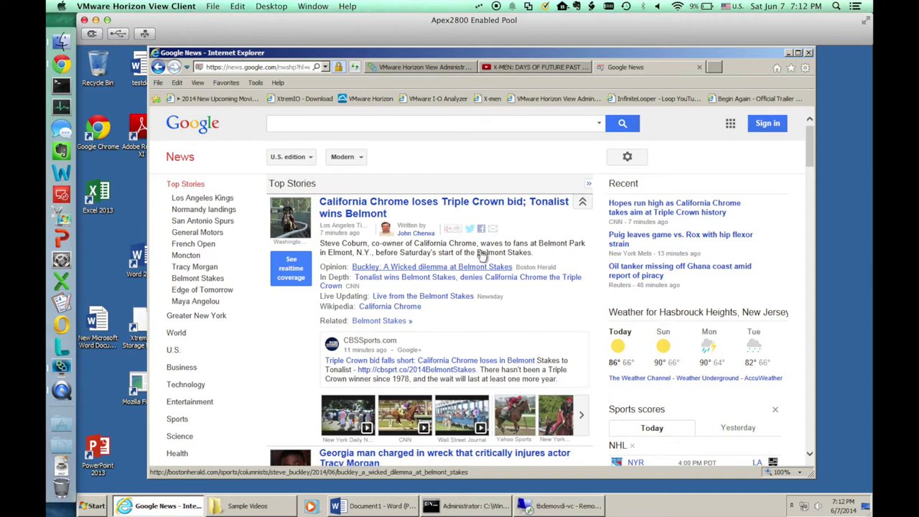
click(479, 209)
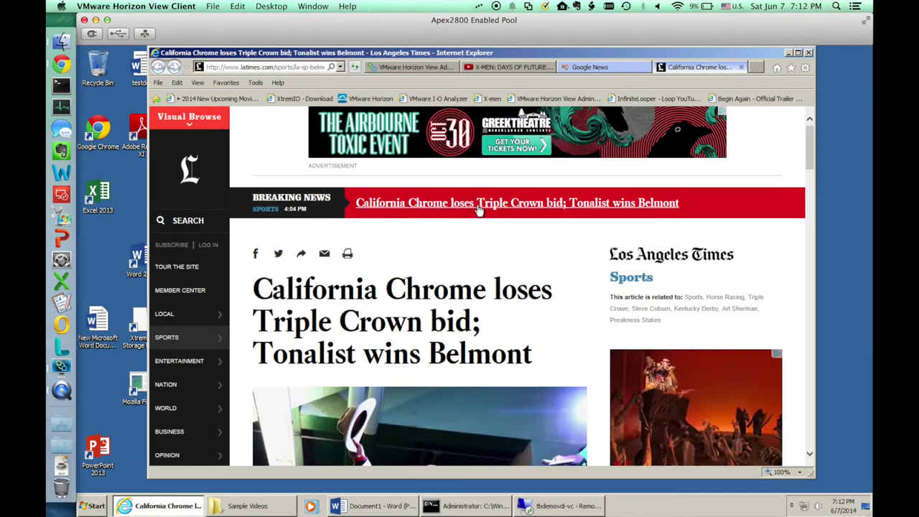
Back on the X-MEN tab, play the trailer, pause at 1:40, then bring Sample Videos forward
click(501, 66)
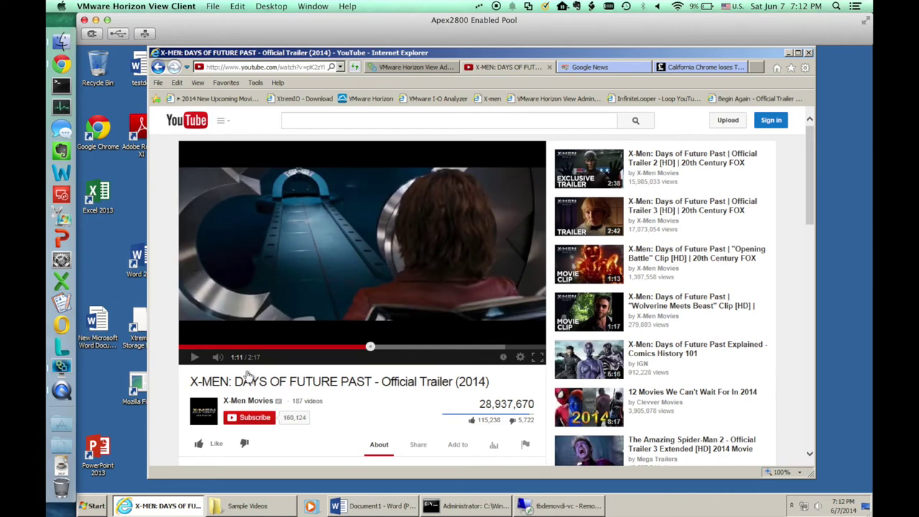
click(194, 359)
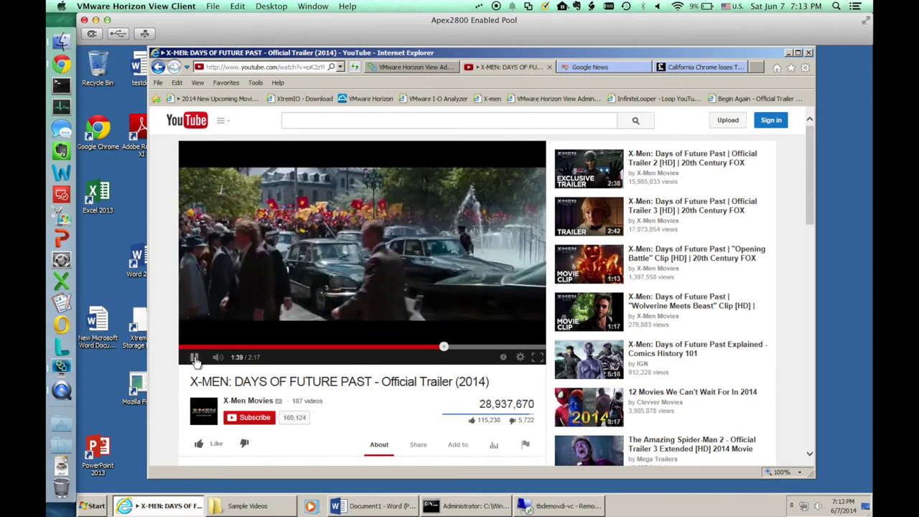
click(195, 359)
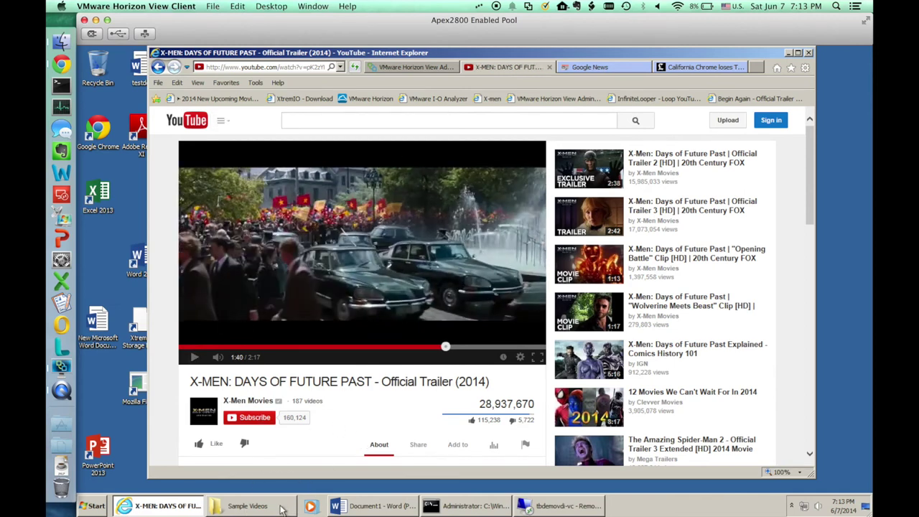
click(248, 507)
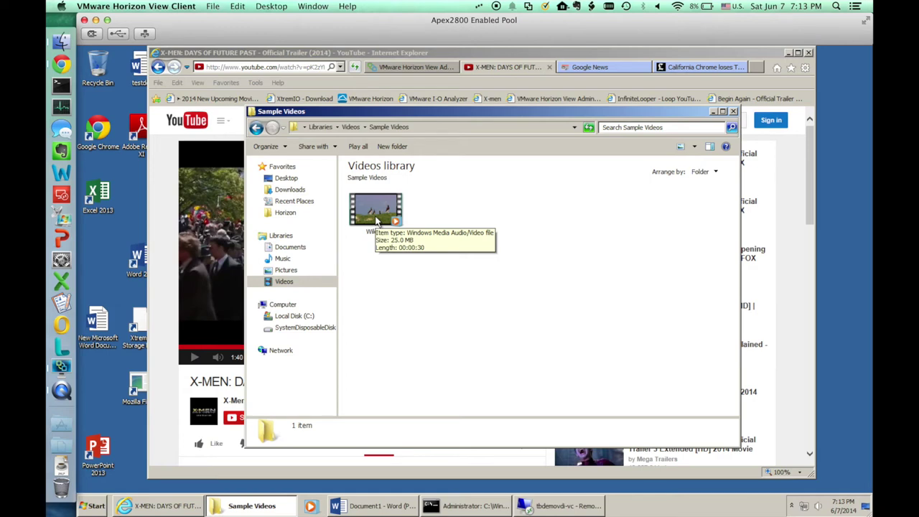
double_click(375, 219)
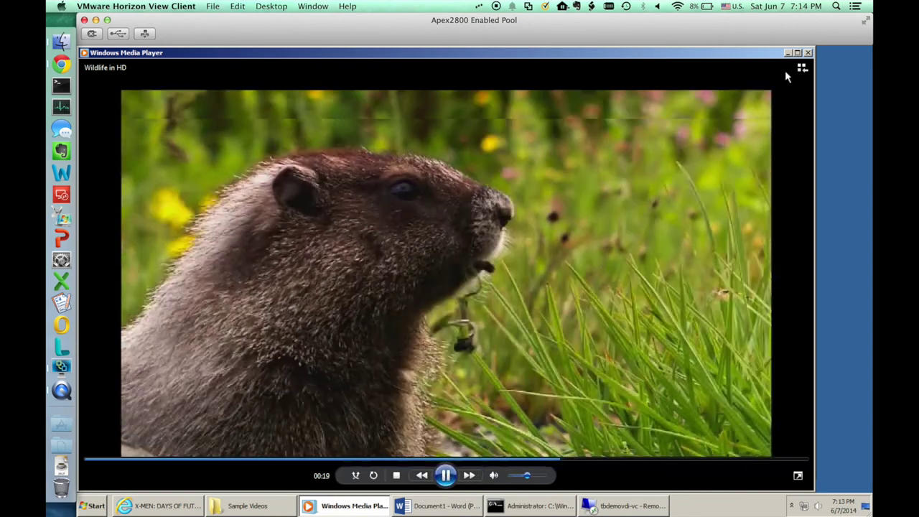
click(808, 53)
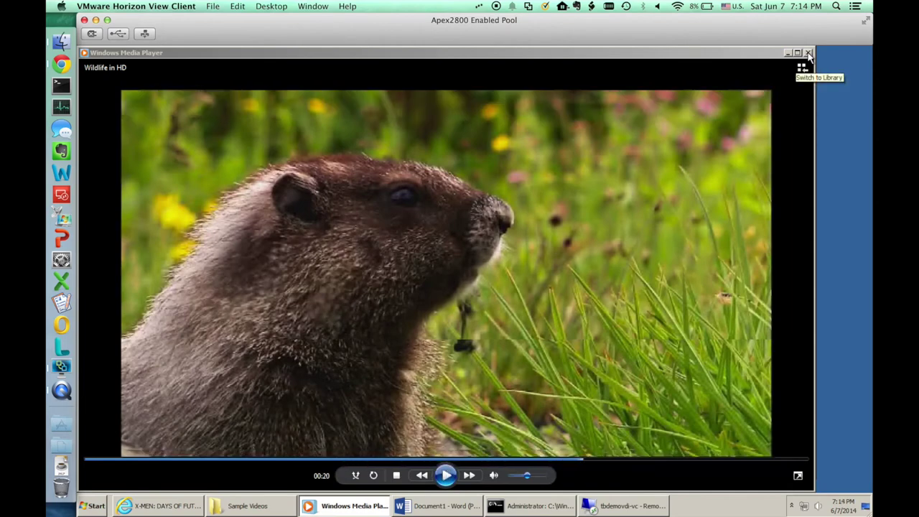
click(809, 58)
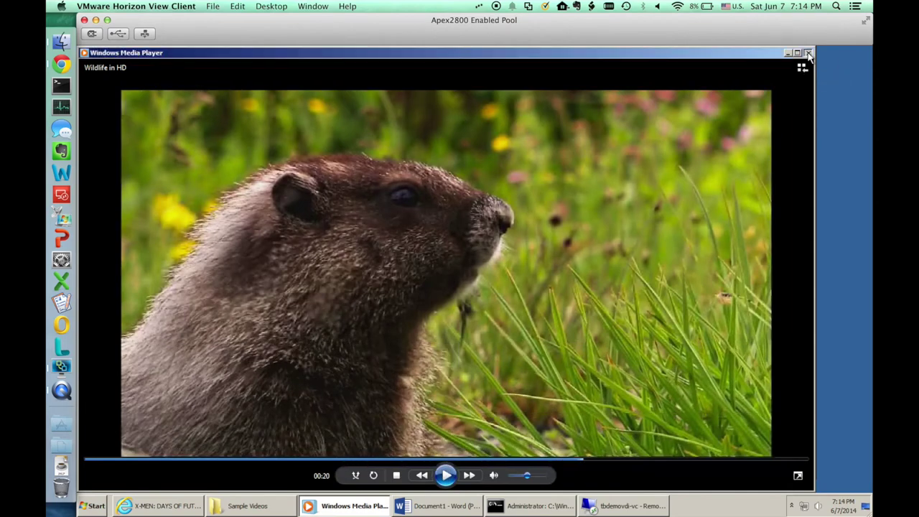
click(809, 55)
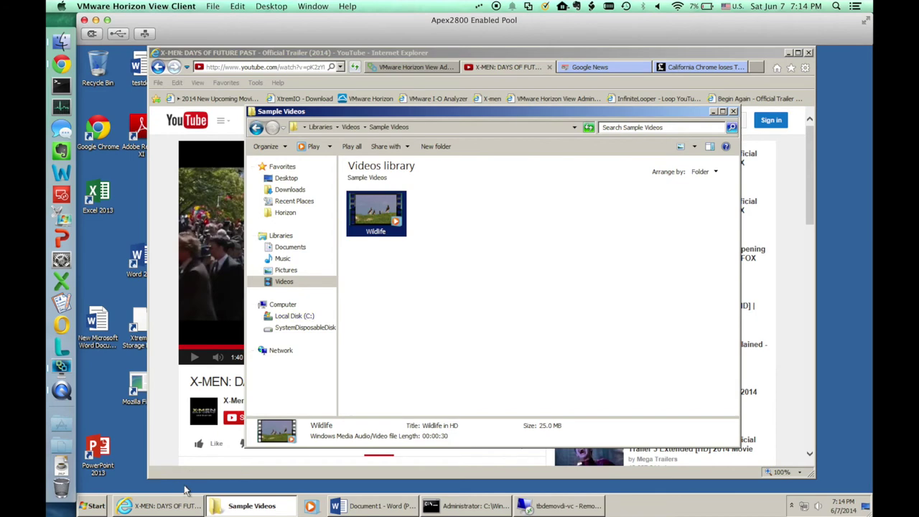
click(549, 508)
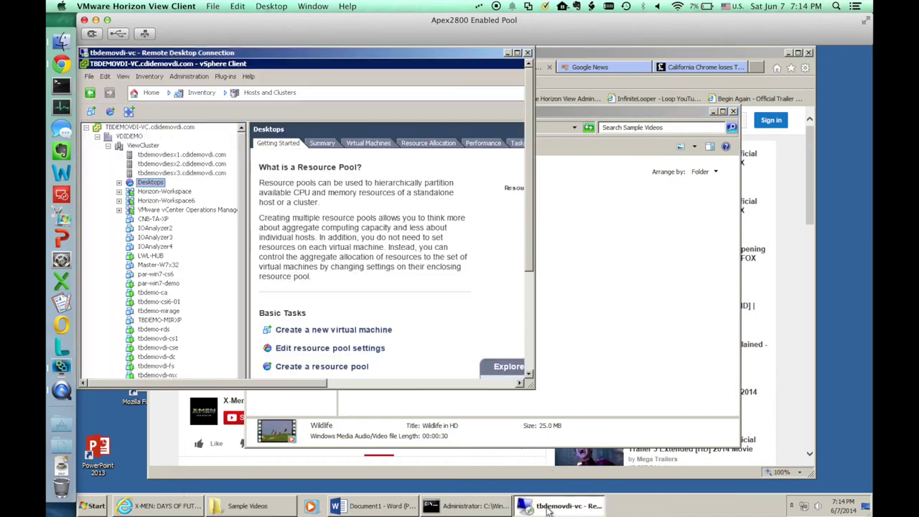
Maximize the nested tbdemovdi-vc session and close its vSphere Client
click(516, 54)
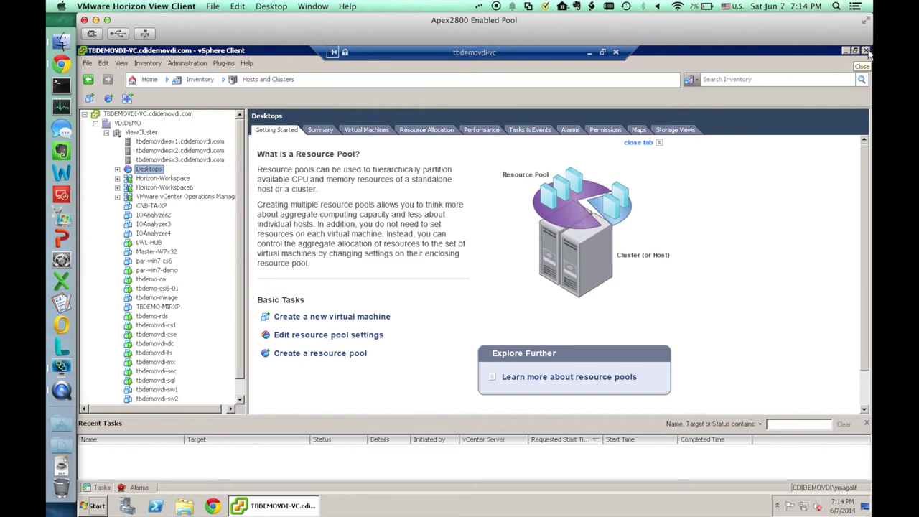
click(868, 52)
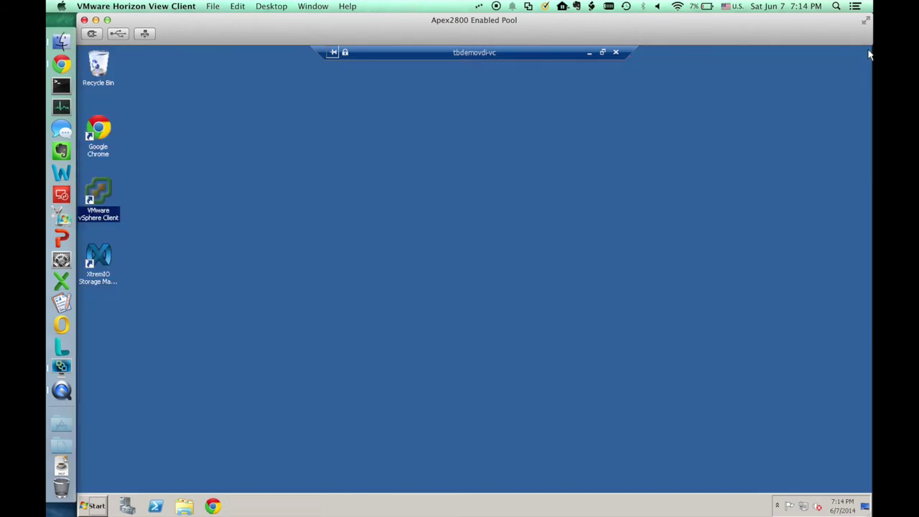
Relaunch vSphere Client in the nested session and log in with Windows credentials
double_click(105, 192)
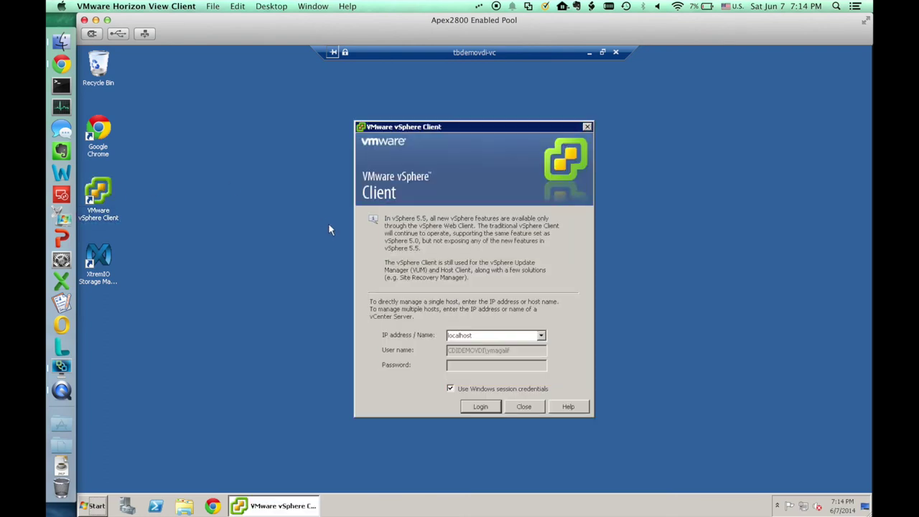
click(479, 407)
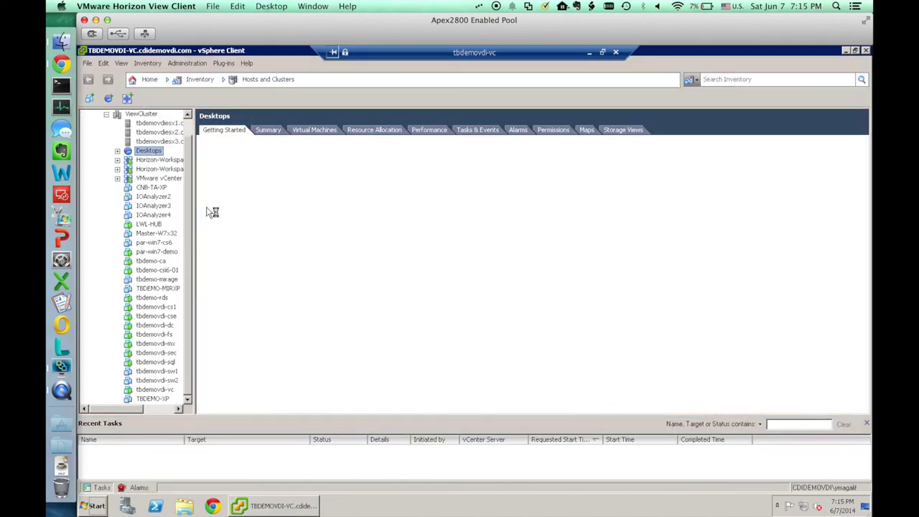
scroll(189, 130, up, 1)
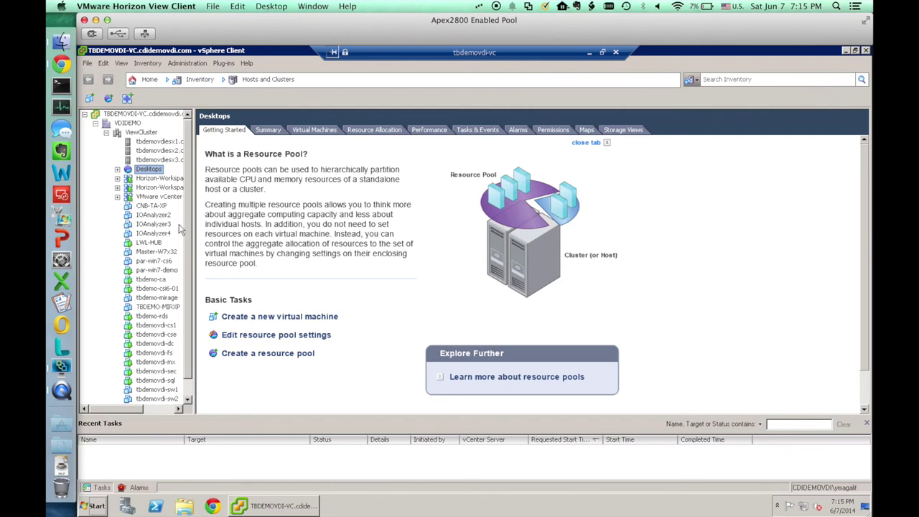
View VMs and Templates from Home, then minimize the nested session and return to Chrome
click(153, 81)
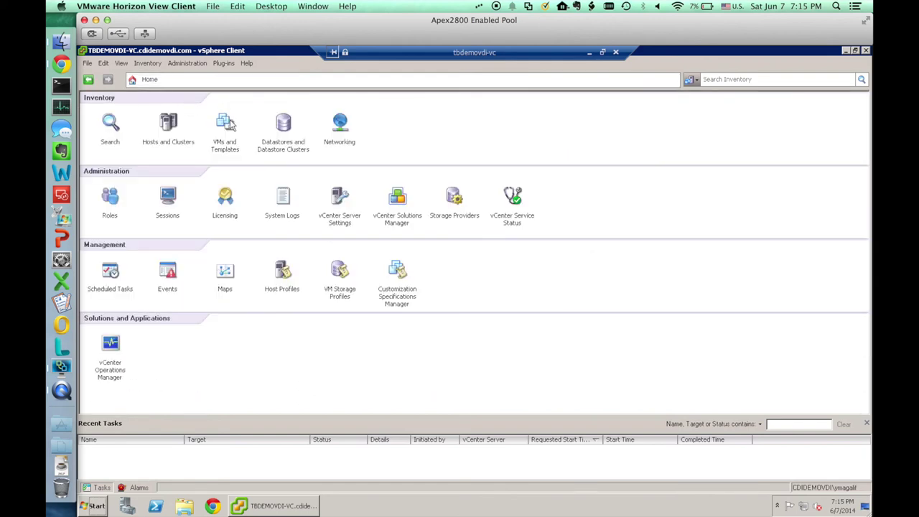
click(227, 124)
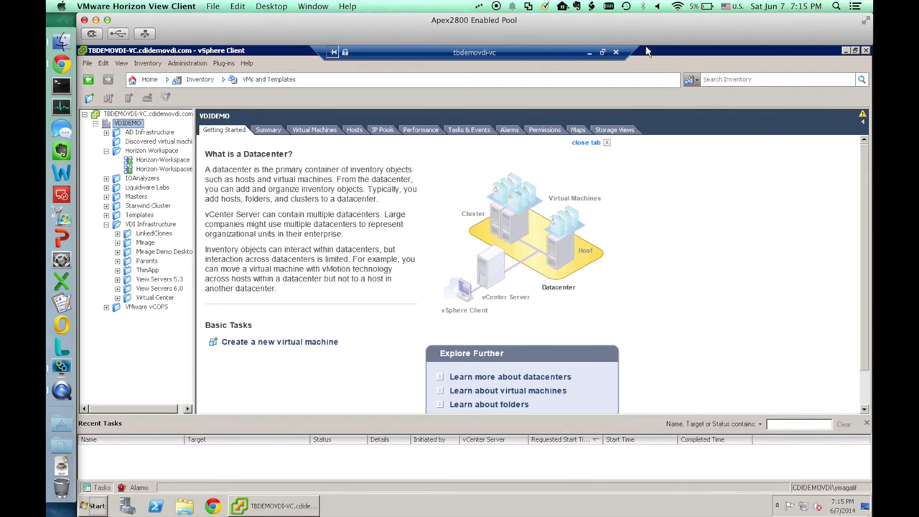
click(590, 55)
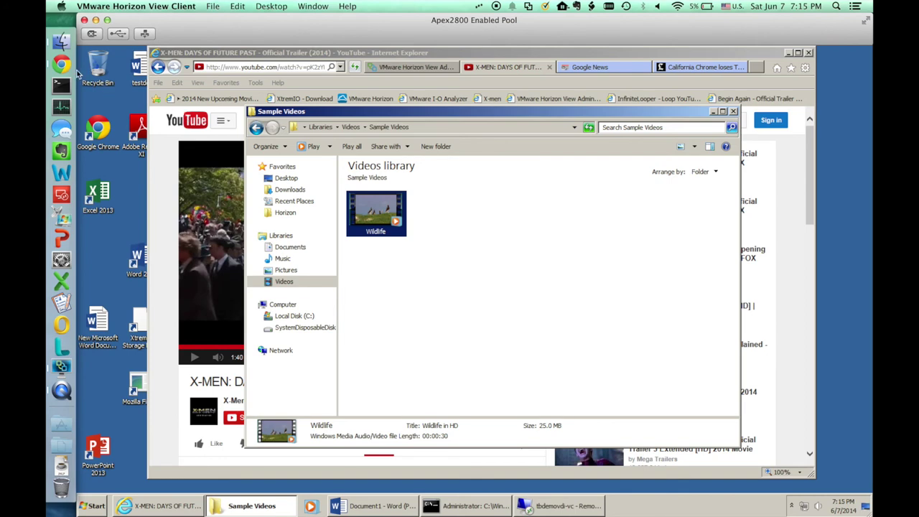
click(62, 65)
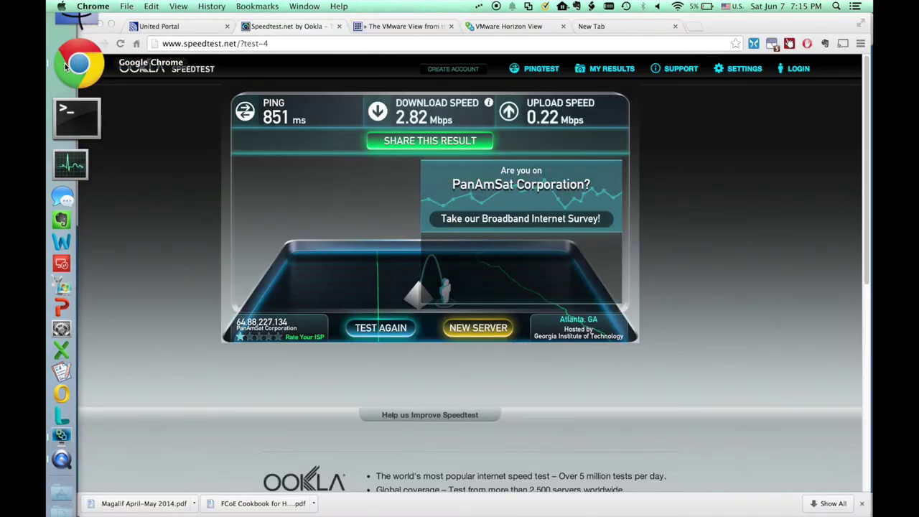
In Chrome's Horizon View portal, sign in via HTML Access and launch the Apex2800 Enabled Pool desktop
click(511, 27)
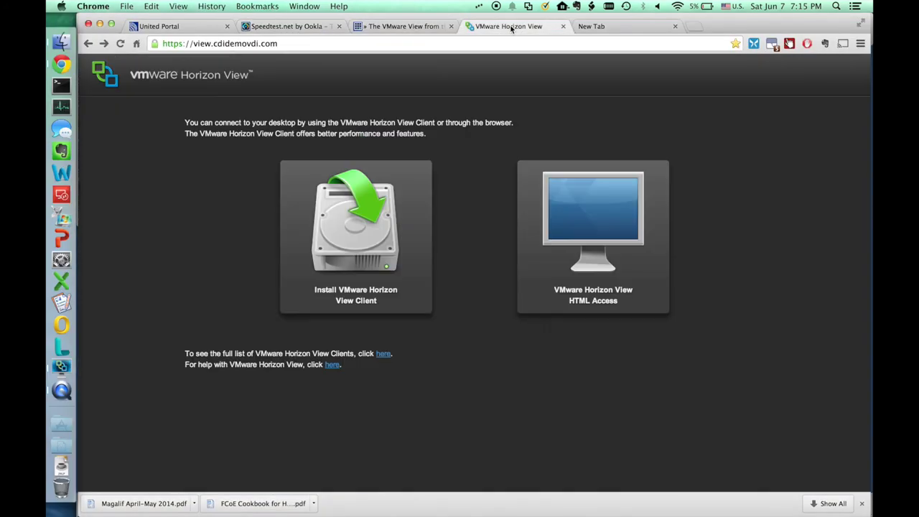
click(581, 217)
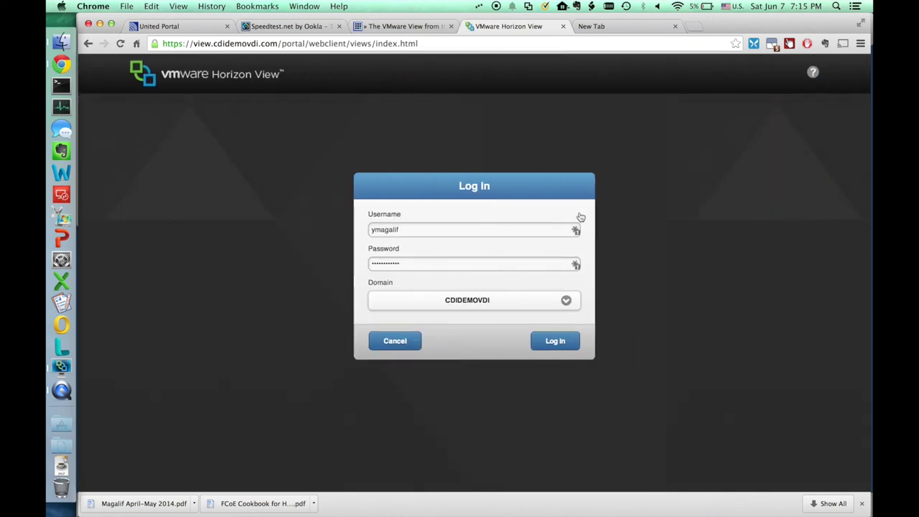
click(549, 342)
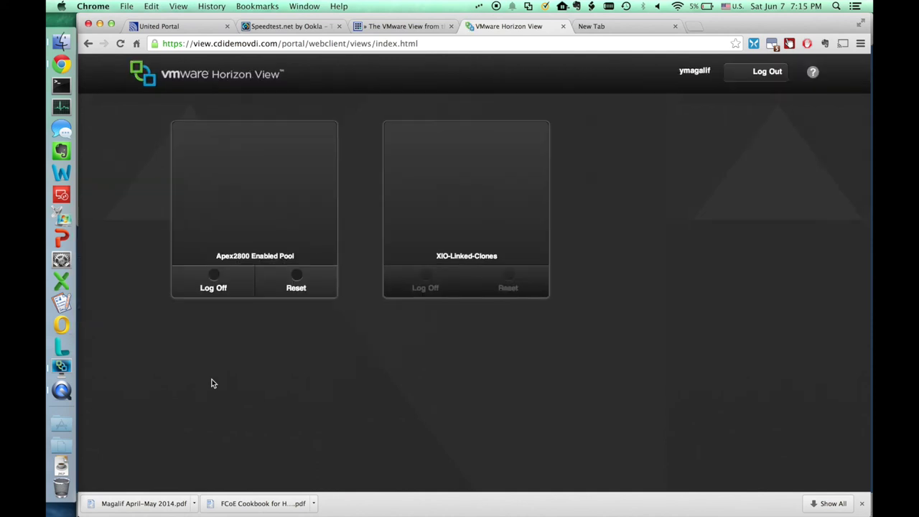
click(259, 211)
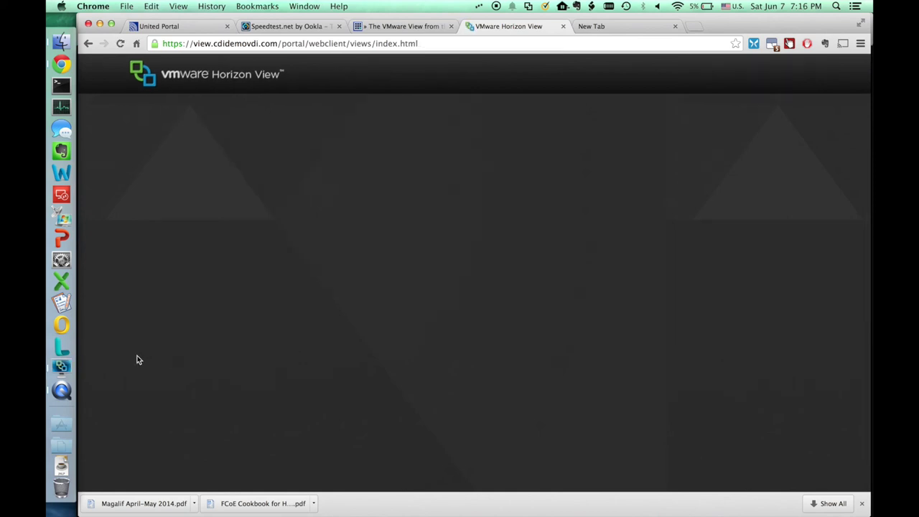
Acknowledge the native client's Desktop disconnected notice and continue on the remote desktop in Chrome
click(61, 366)
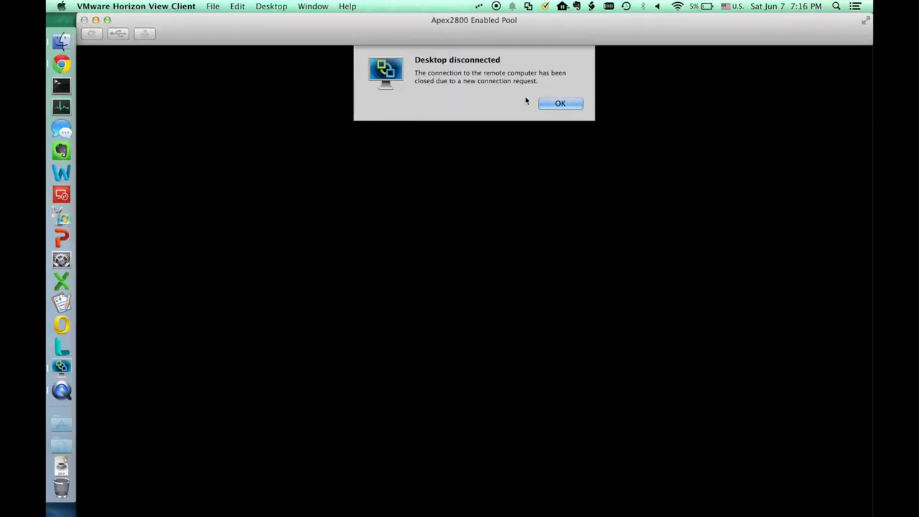
click(549, 102)
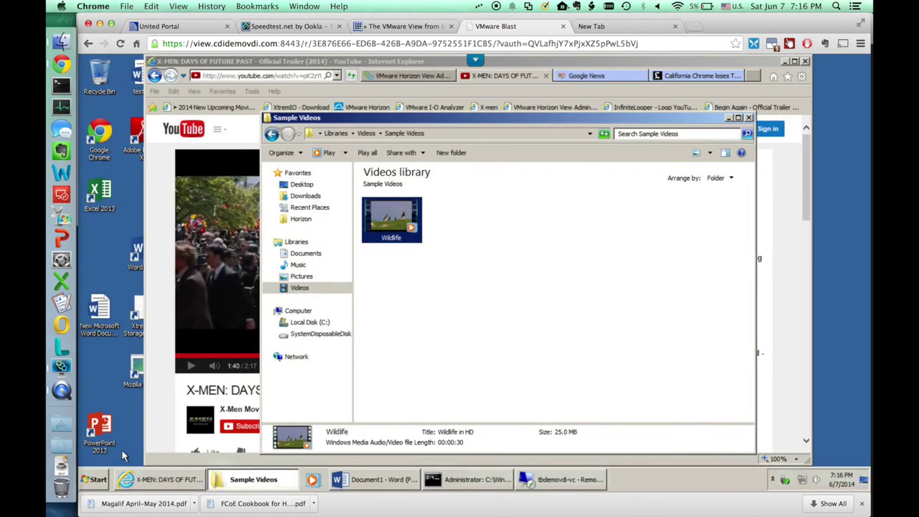
click(93, 482)
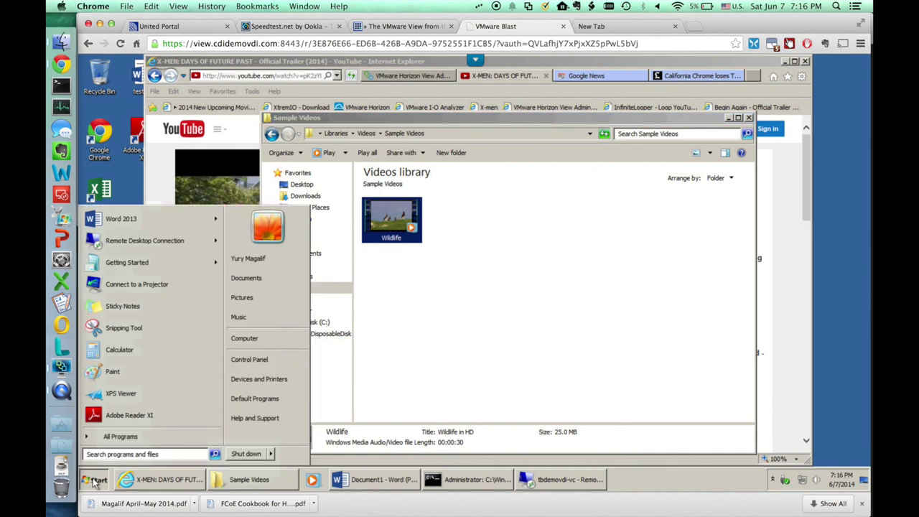
In remote Word, delete the lines 'Hello youtube citizens' through 'testing' and type 'This isz now here'
click(93, 481)
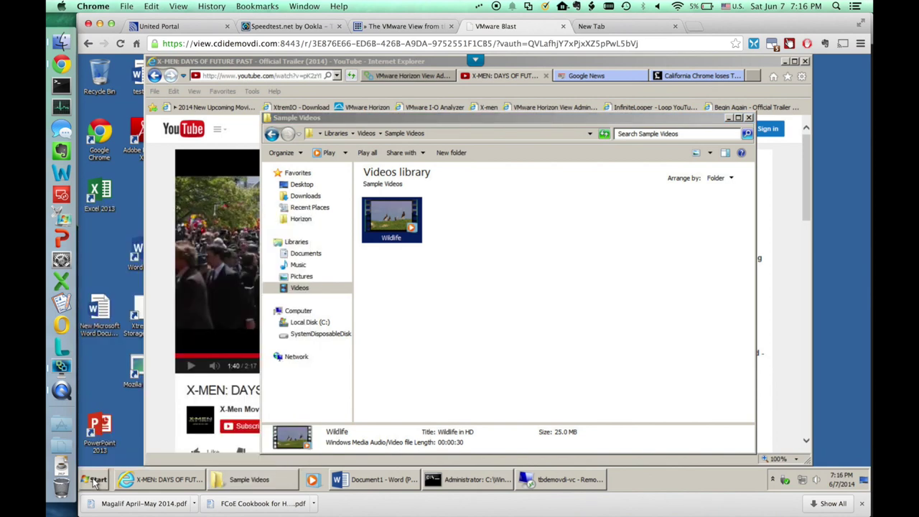
click(372, 481)
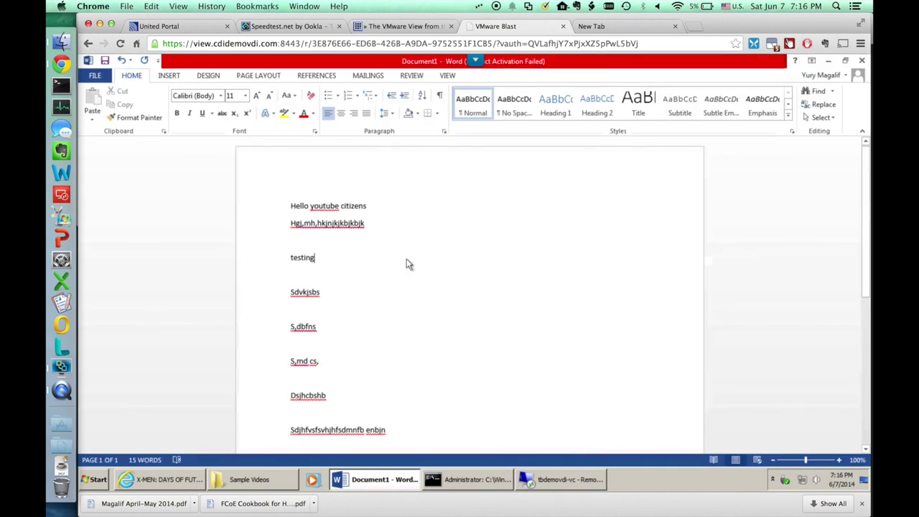
click(381, 208)
drag(291, 206, 316, 258)
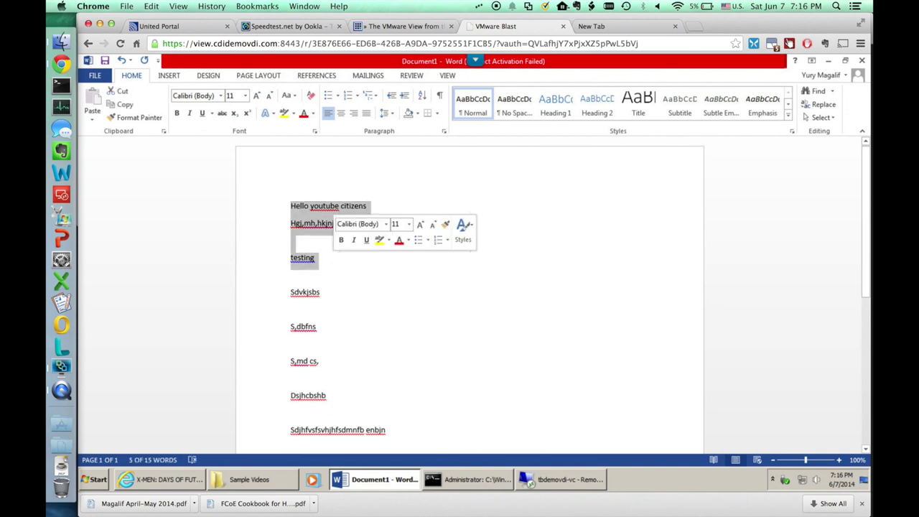
key(BackSpace)
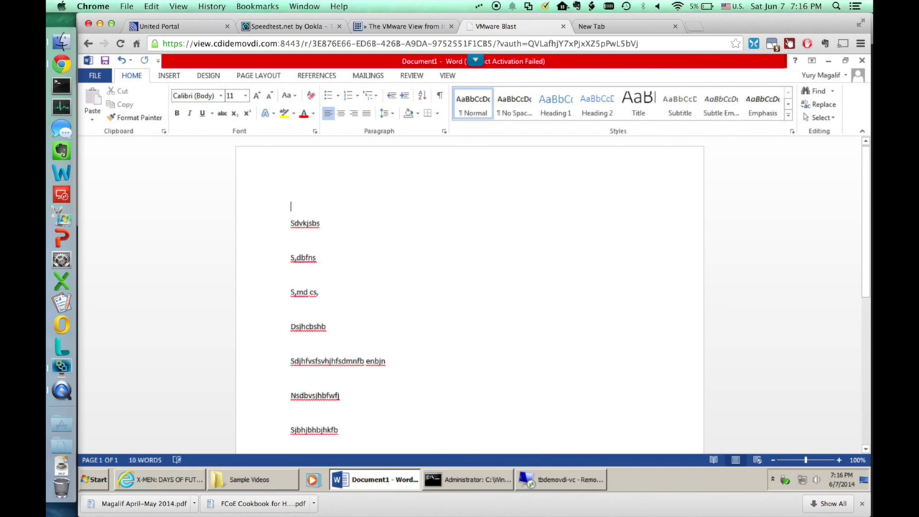
text(This isz now)
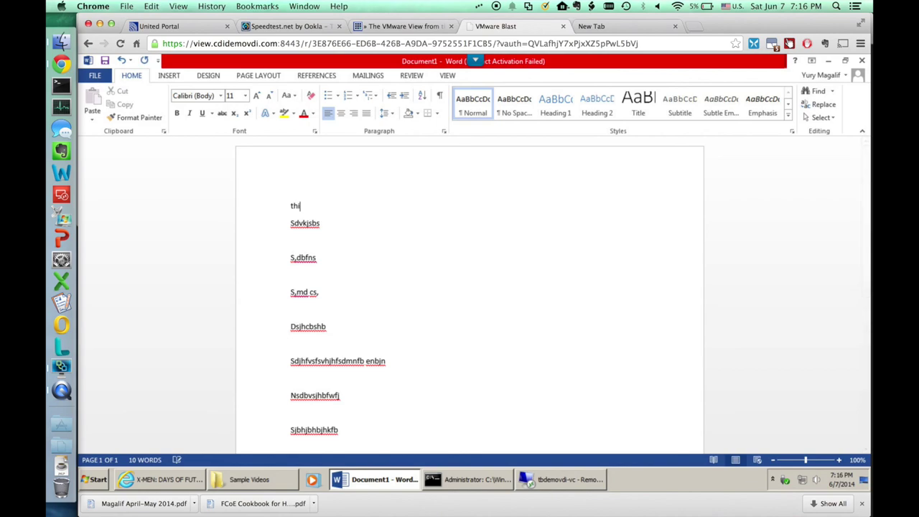
text( here)
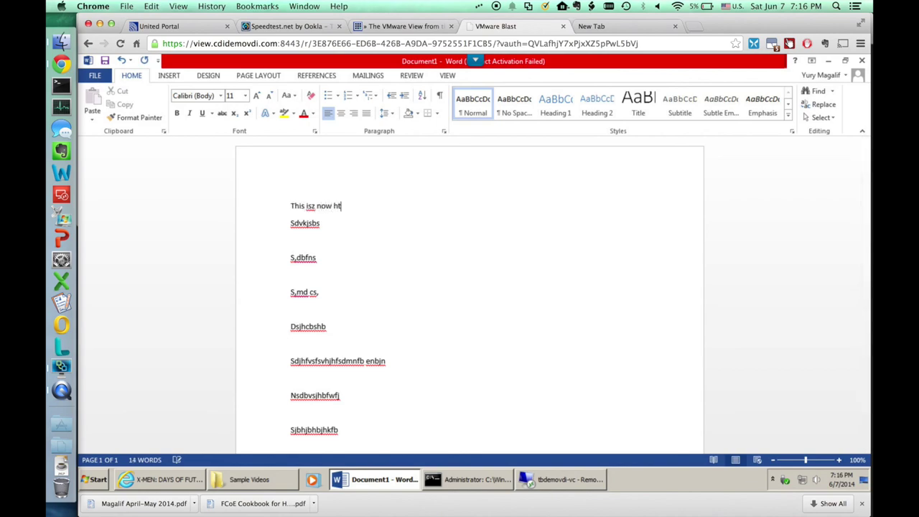